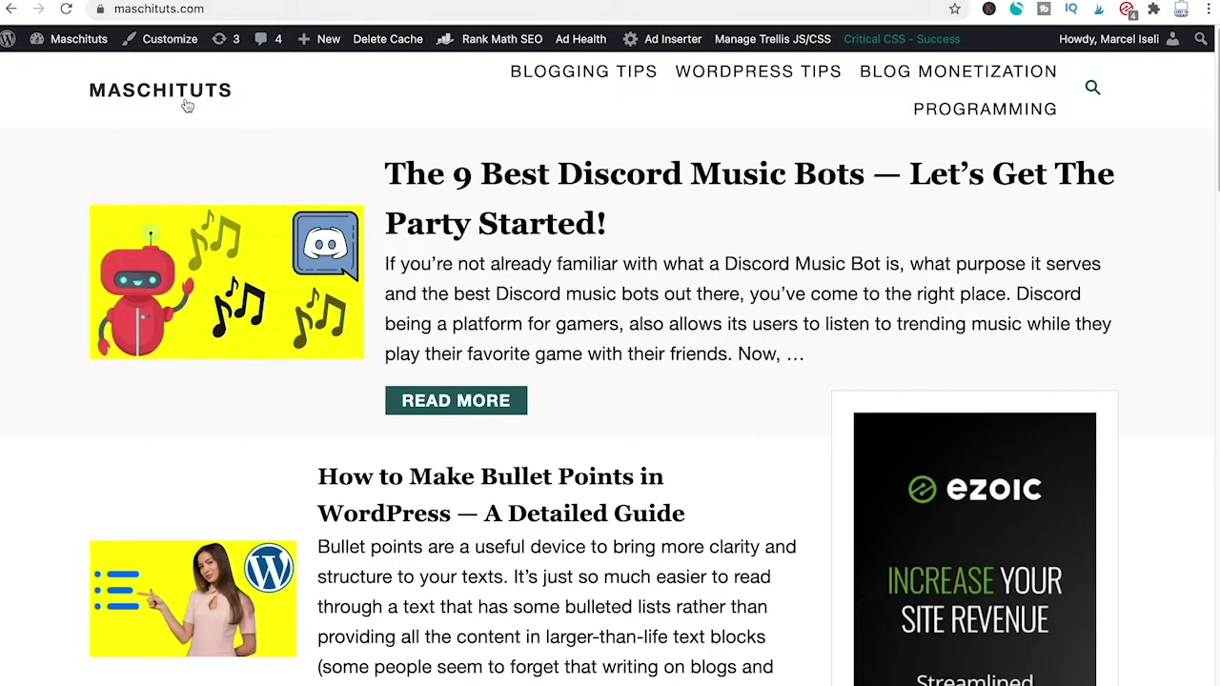
# - Search the WordPress plugin directory for 'ad inserter' from the Dashboard
pyautogui.click(65, 44)
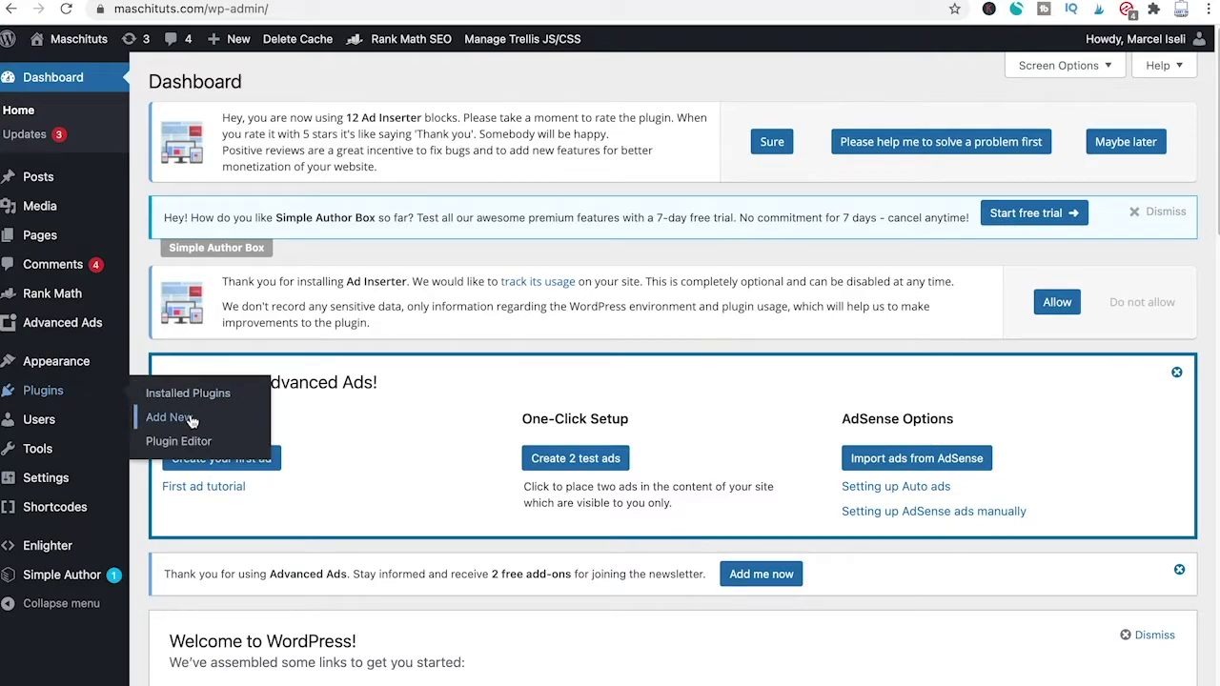
pyautogui.click(193, 420)
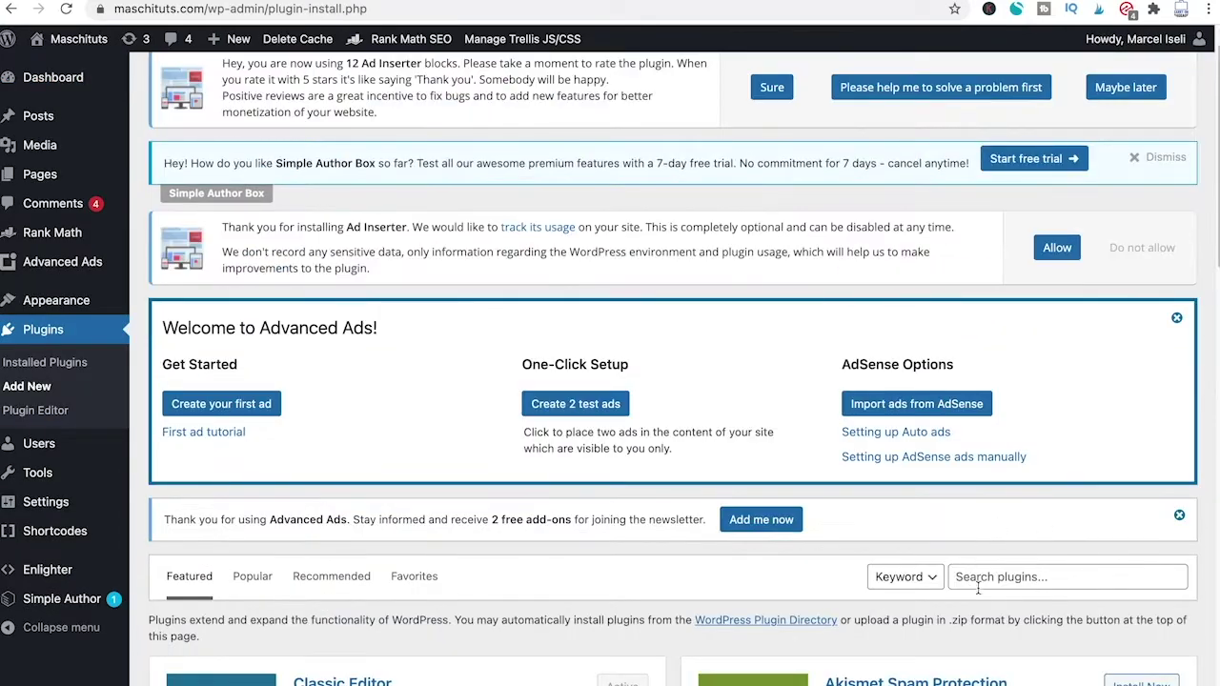
pyautogui.click(1018, 583)
pyautogui.write('ad')
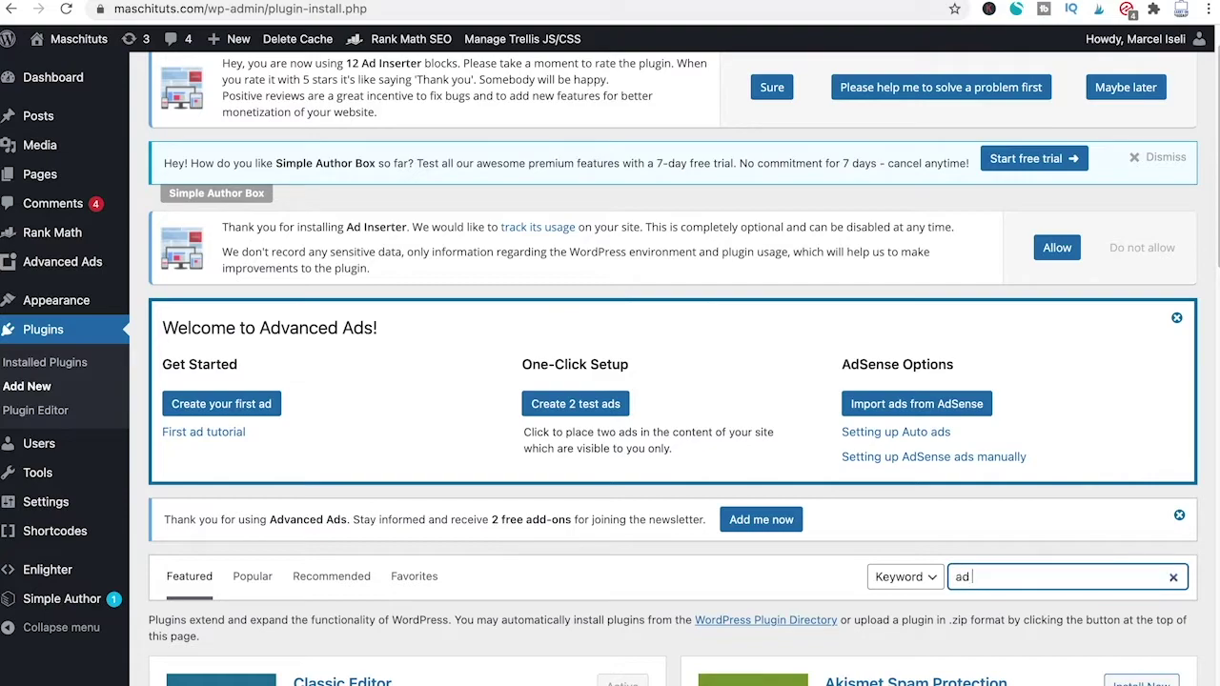
pyautogui.write(' inser')
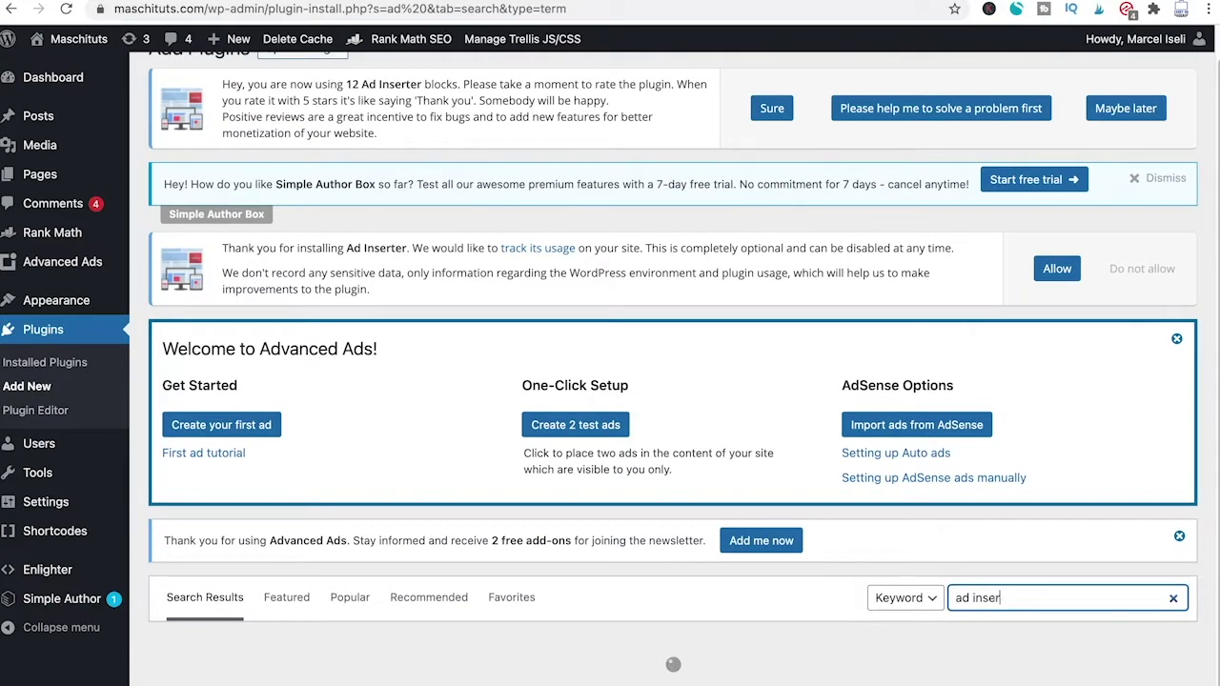
pyautogui.write('ter')
# - Scroll the results to confirm Ad Inserter is already installed and active
pyautogui.scroll(-2, 944, 476)
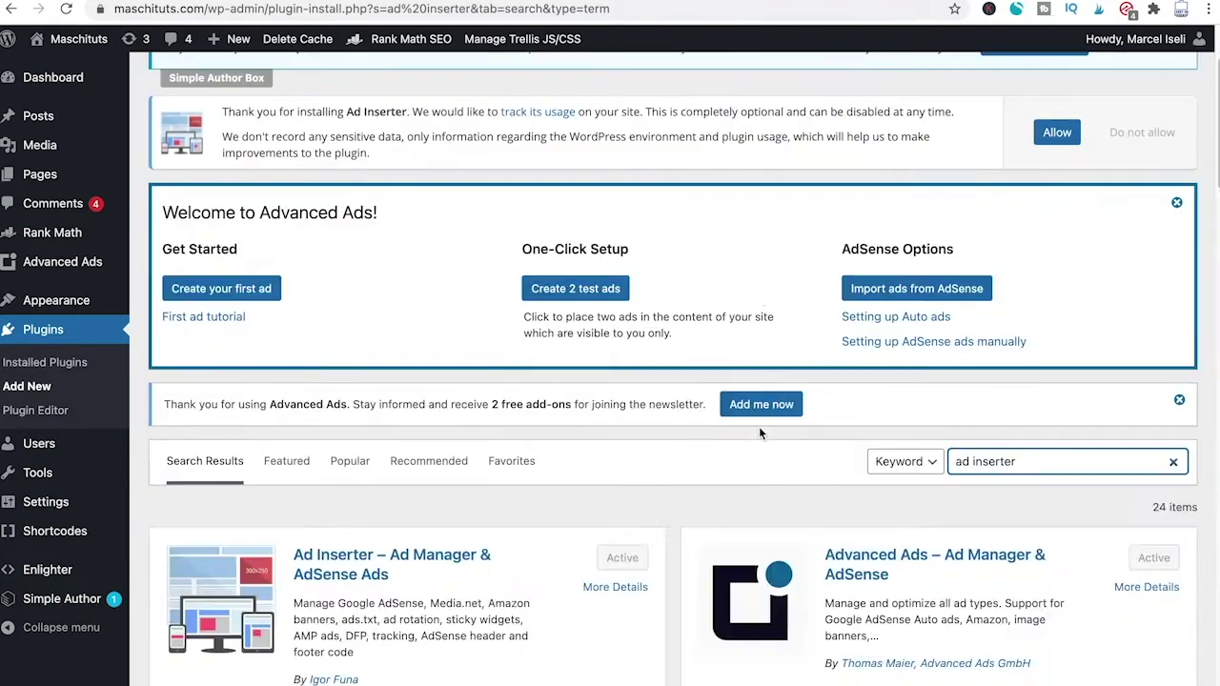
pyautogui.scroll(-1, 733, 353)
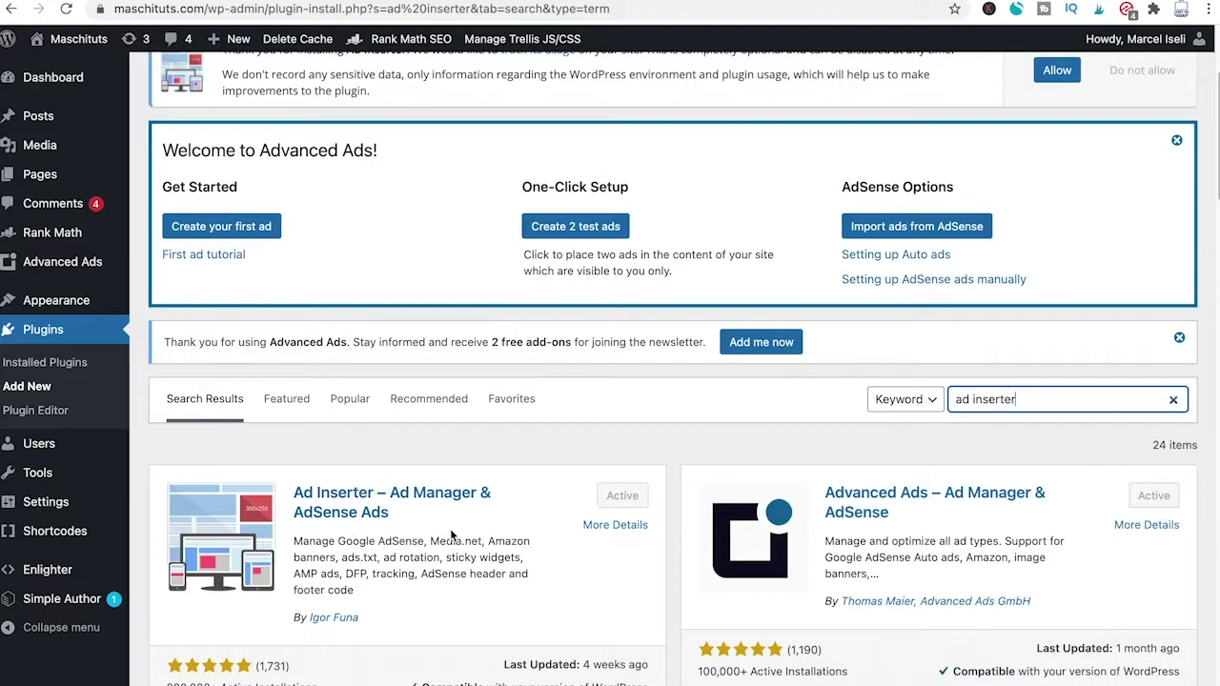
pyautogui.scroll(-1, 462, 519)
pyautogui.scroll(-1, 462, 519)
pyautogui.scroll(-1, 605, 455)
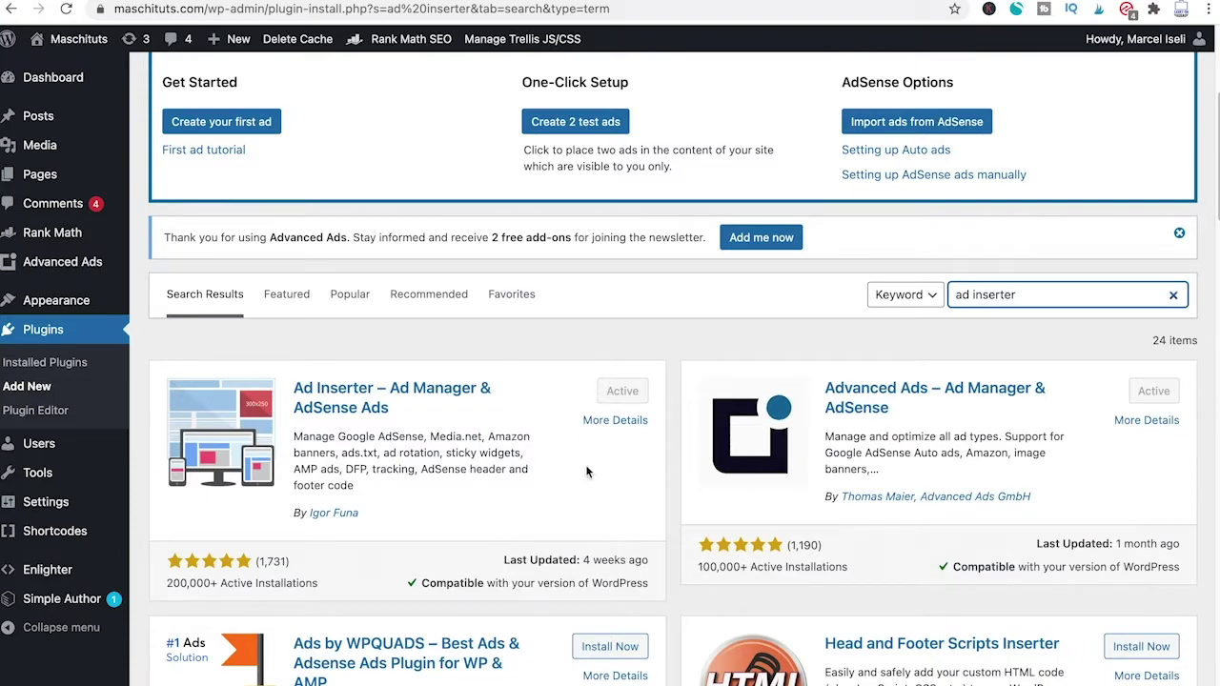
pyautogui.scroll(-1, 590, 471)
pyautogui.scroll(-1, 610, 464)
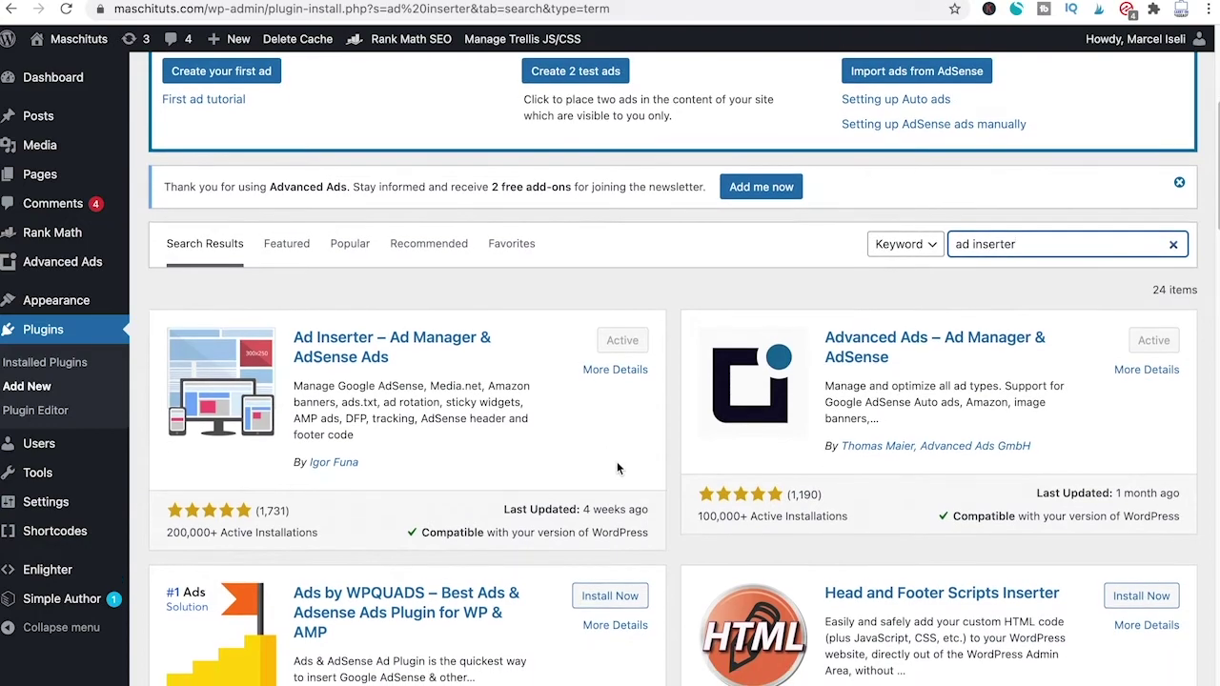
pyautogui.scroll(-1, 610, 434)
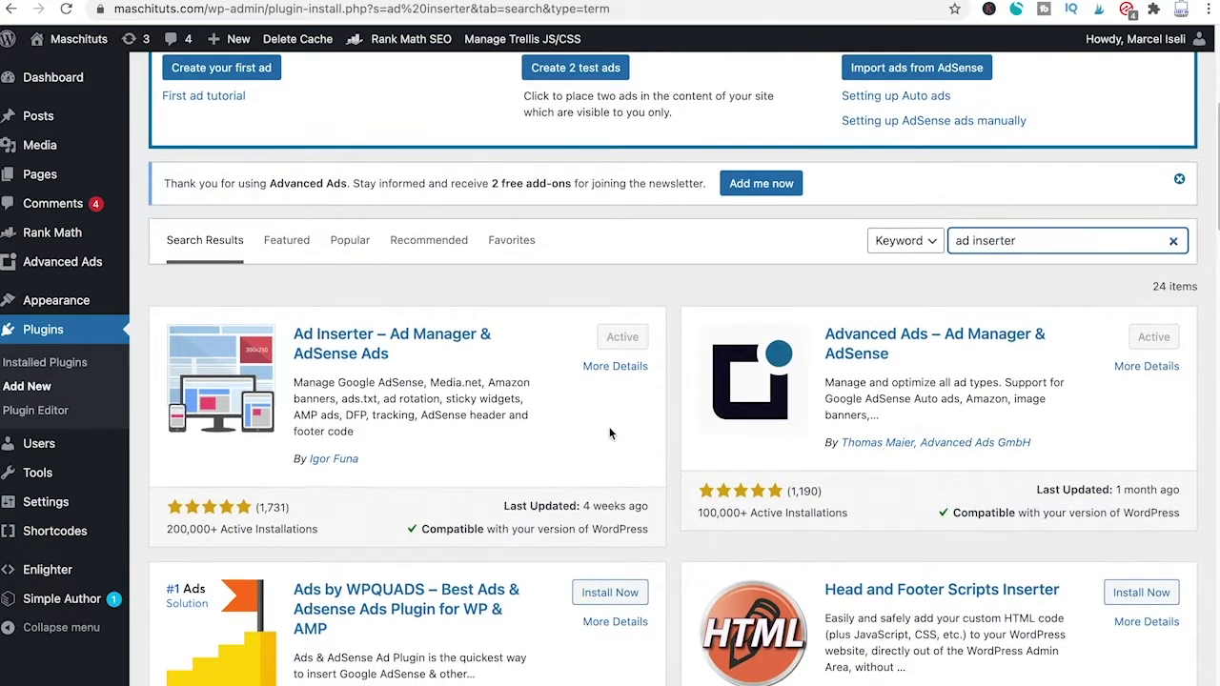
pyautogui.scroll(-1, 611, 433)
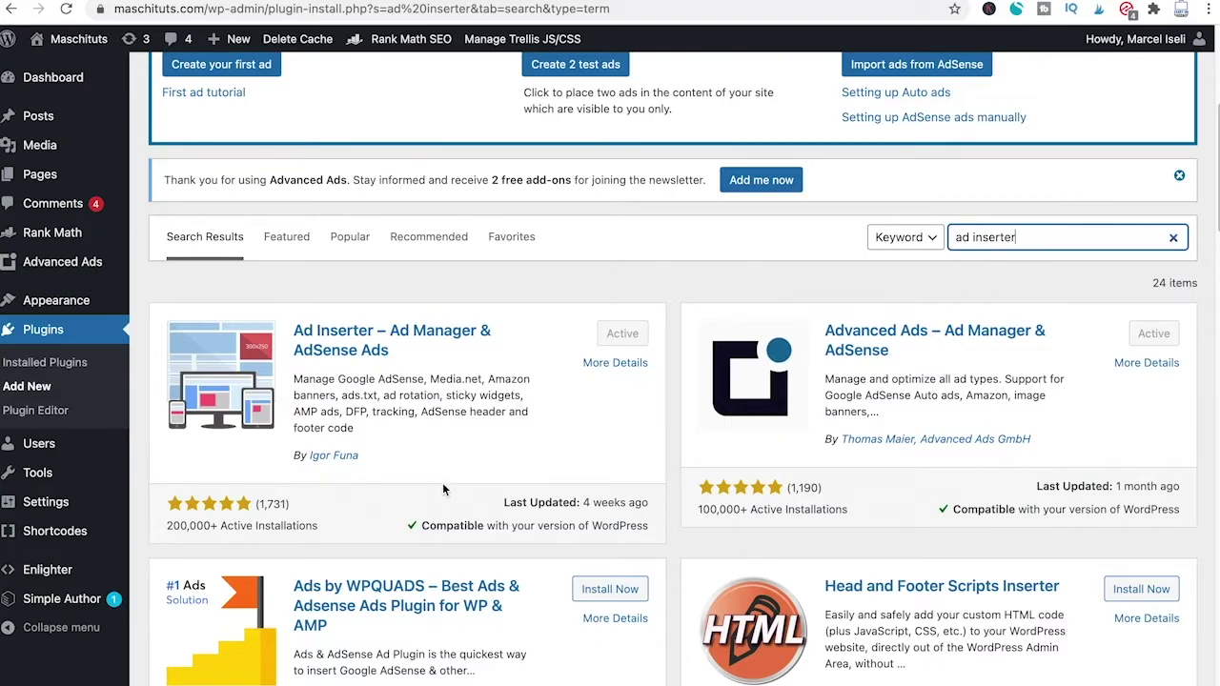
pyautogui.moveTo(46, 501)
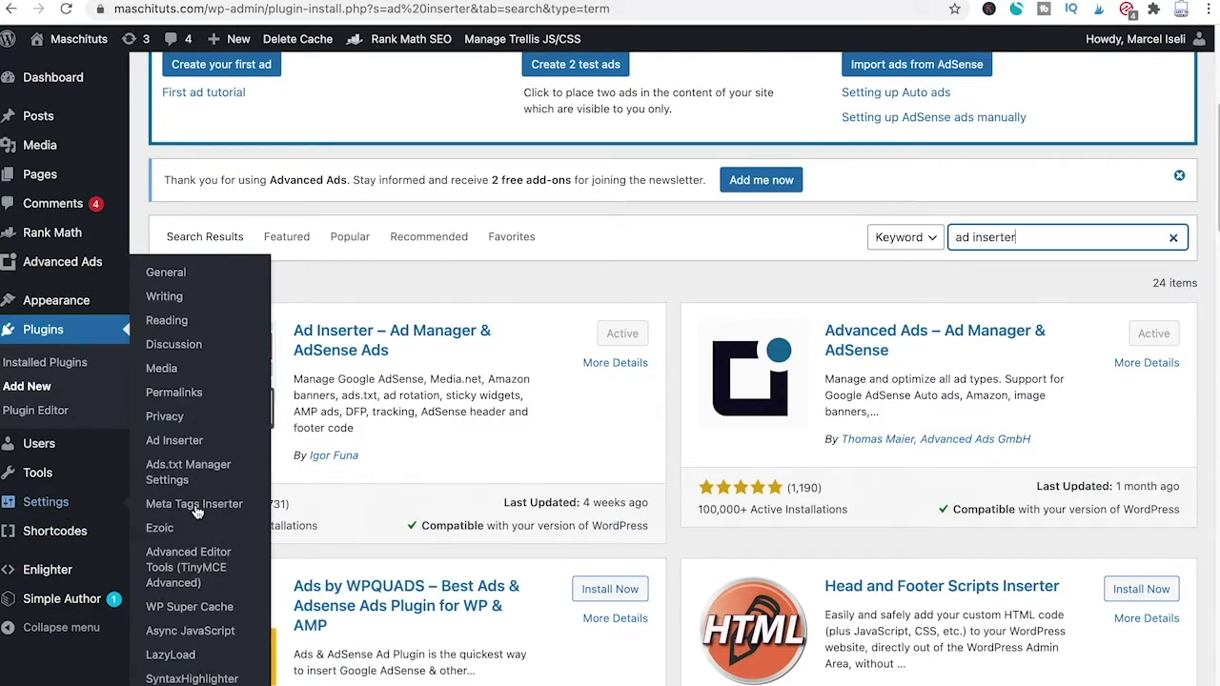
# - Open Ad Inserter's settings page and scroll to Block 1's existing ad code
pyautogui.click(194, 442)
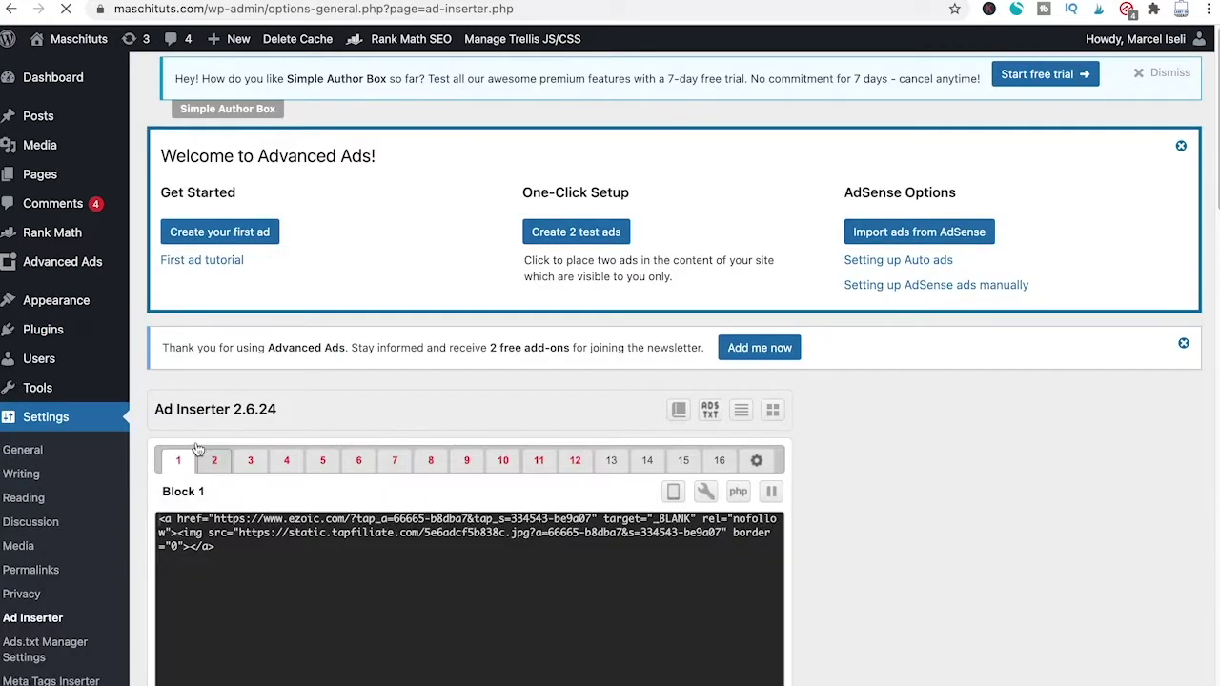
pyautogui.scroll(-2, 321, 415)
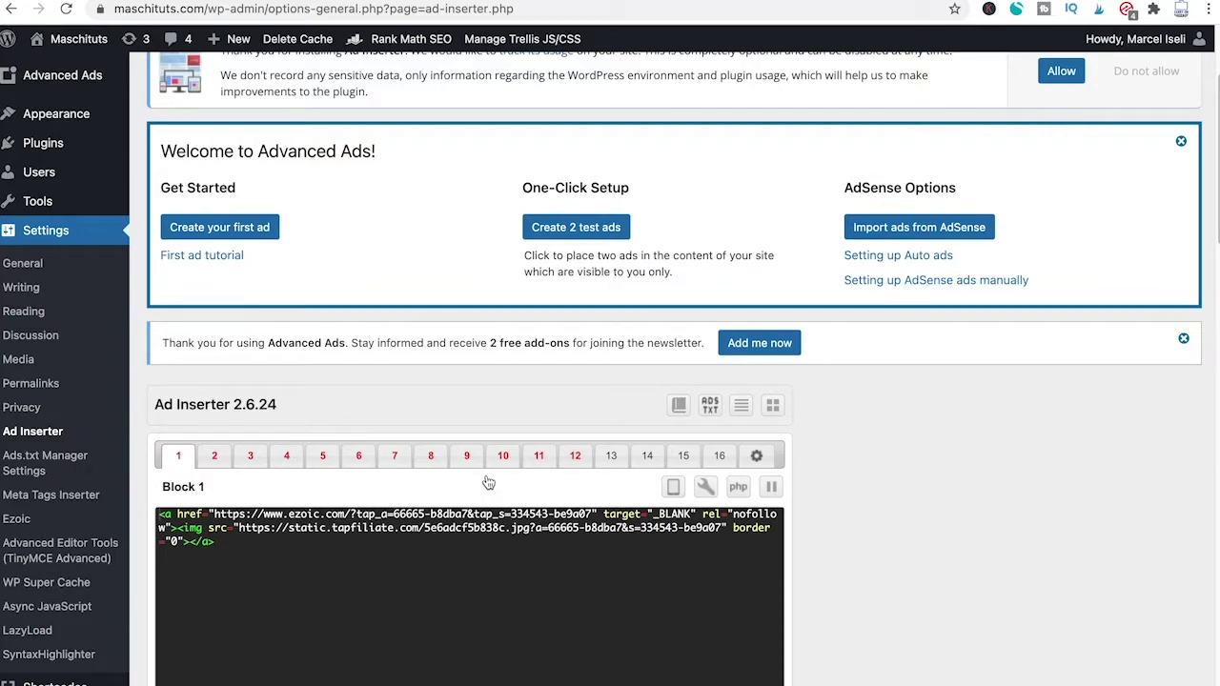
# - Switch to Ad Inserter block 13 and scroll to its empty code editor
pyautogui.click(611, 457)
pyautogui.scroll(-2, 571, 467)
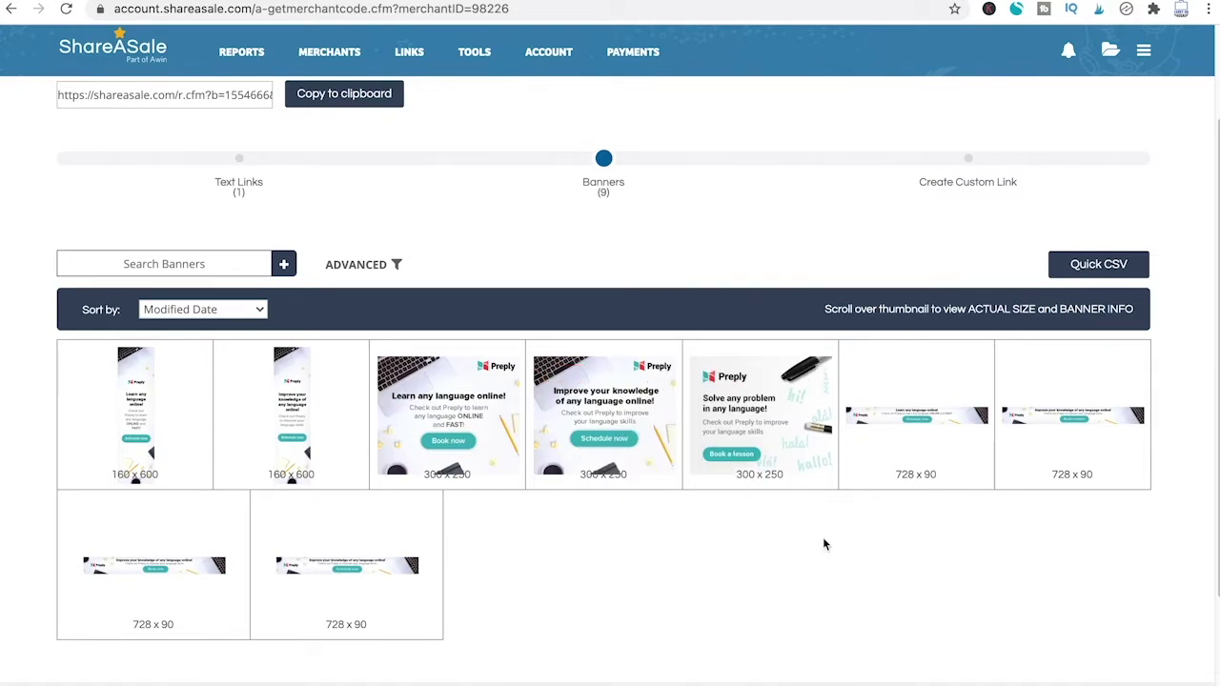
# - Show the 728x90 Preply banner (ID 1558213) and select its full HTML code
pyautogui.moveTo(915, 415)
pyautogui.click(941, 420)
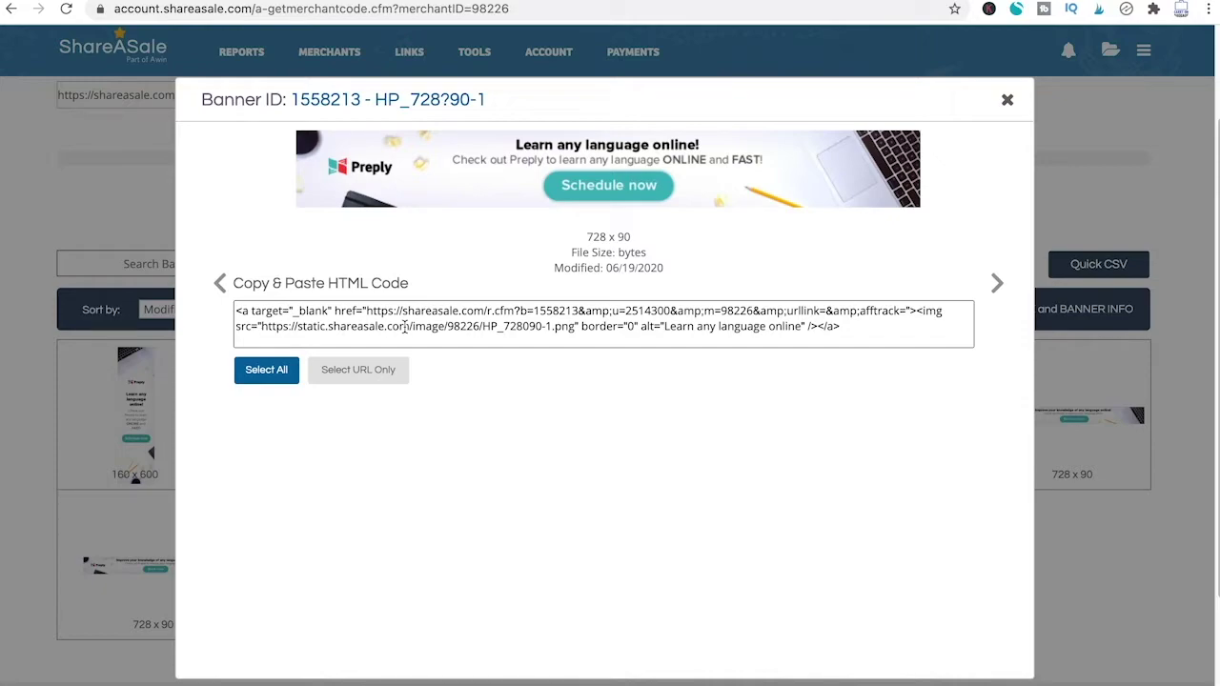
pyautogui.moveTo(874, 330); pyautogui.dragTo(233, 311)
pyautogui.hotkey('ctrl', 'c')
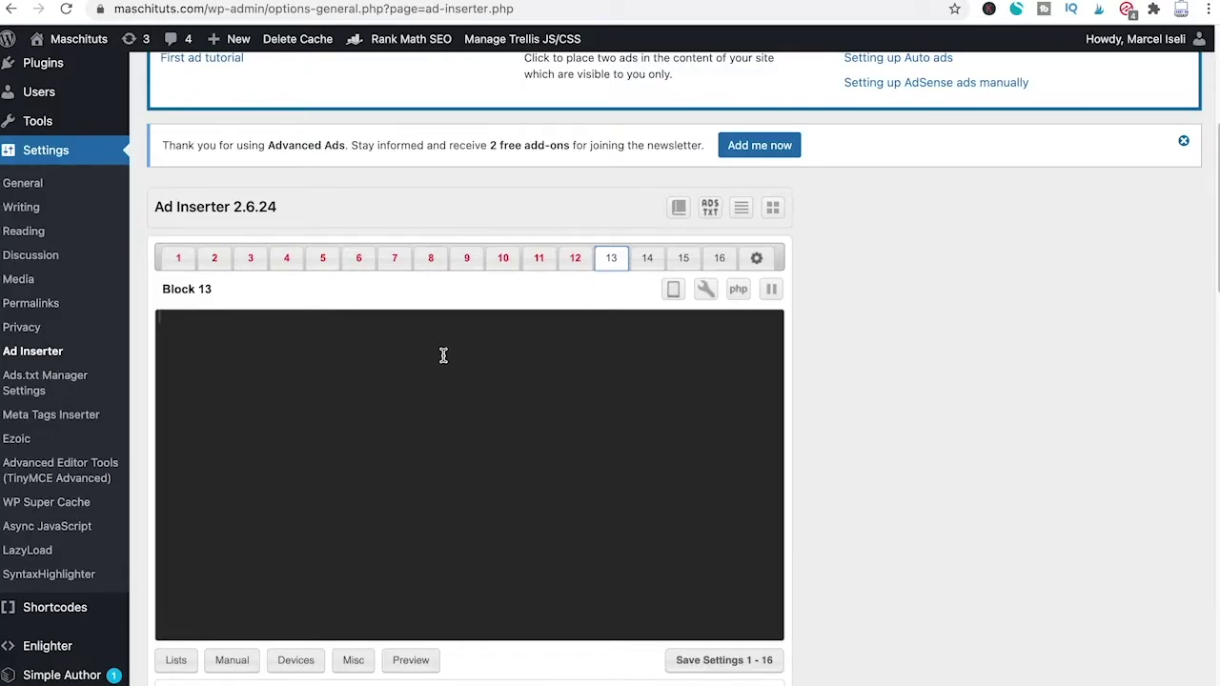
# - Paste the Preply banner HTML into block 13 and save settings 1-16
pyautogui.click(469, 380)
pyautogui.hotkey('ctrl', 'v')
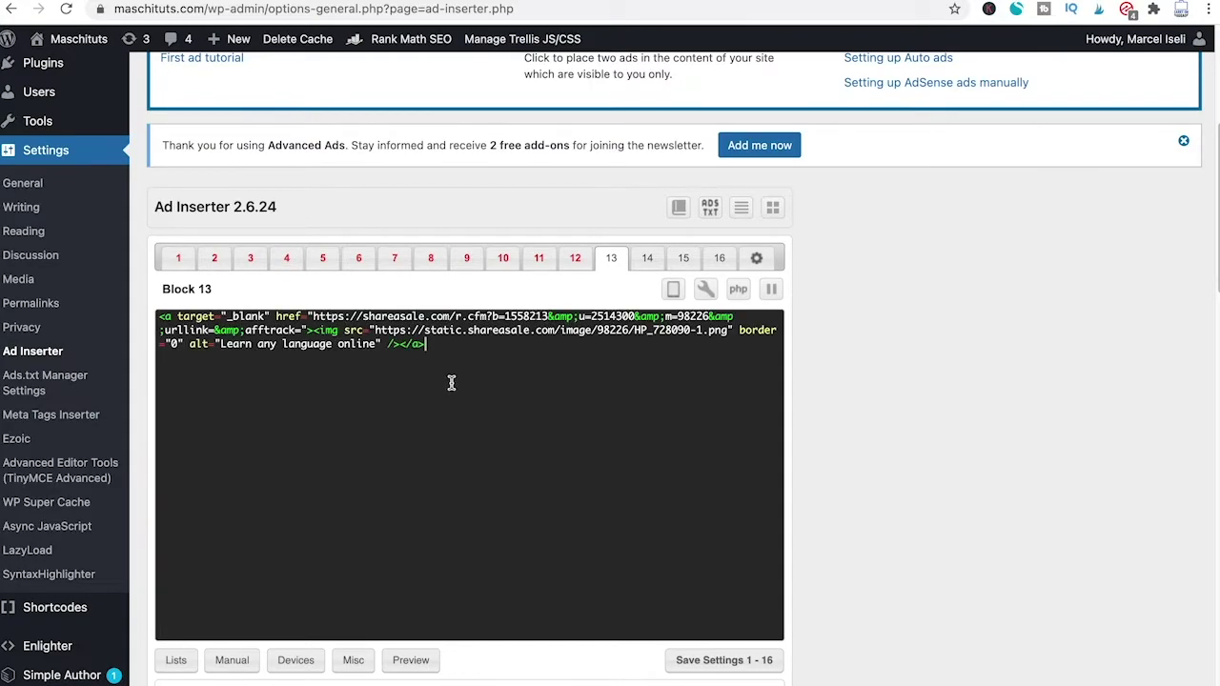
pyautogui.scroll(-3, 467, 382)
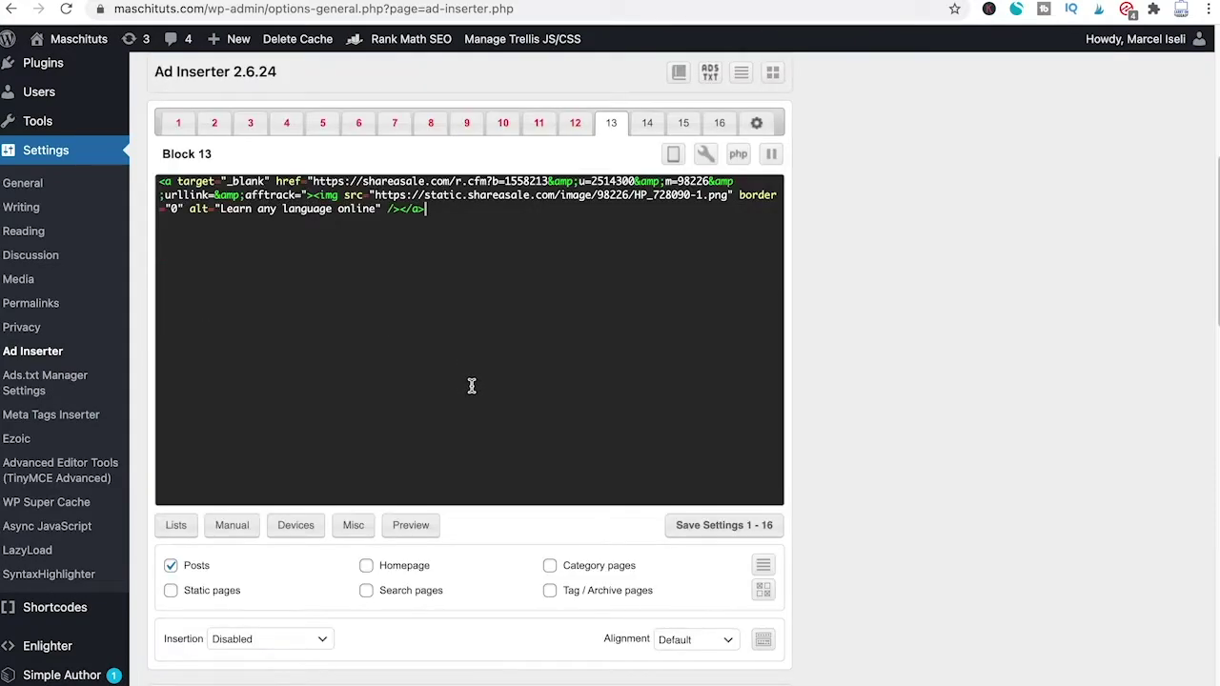
pyautogui.click(717, 529)
# - Check that block 13 stays enabled for Posts
pyautogui.scroll(-3, 541, 355)
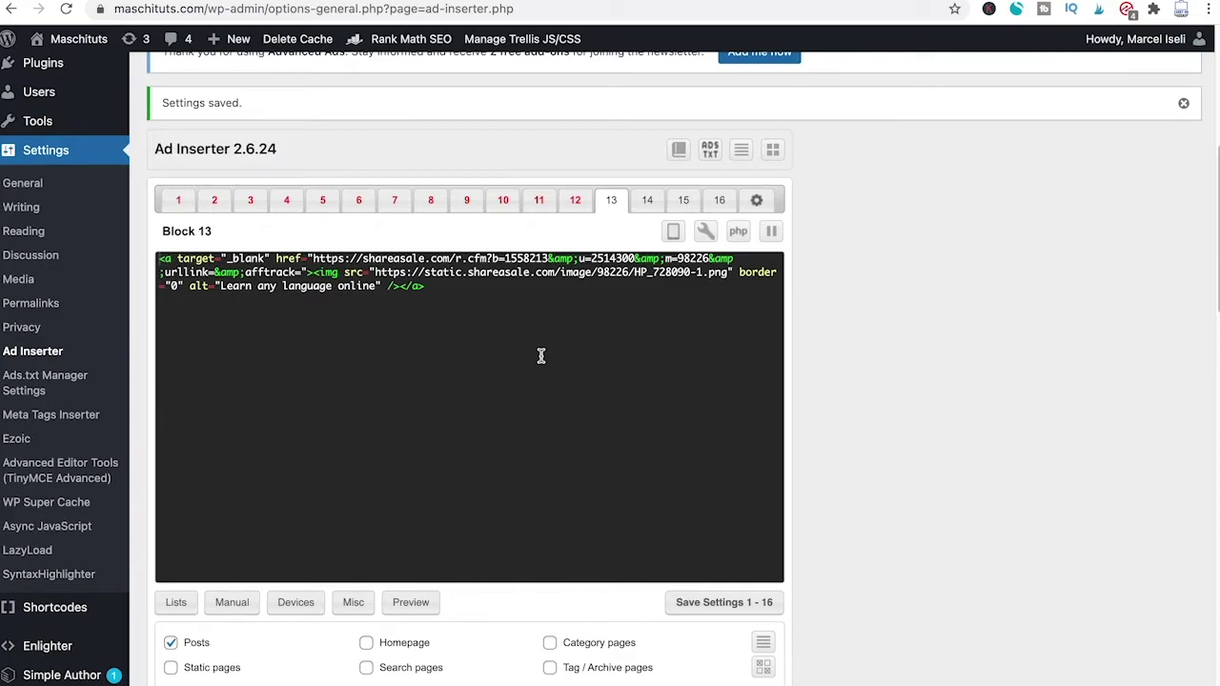
pyautogui.scroll(-1, 515, 351)
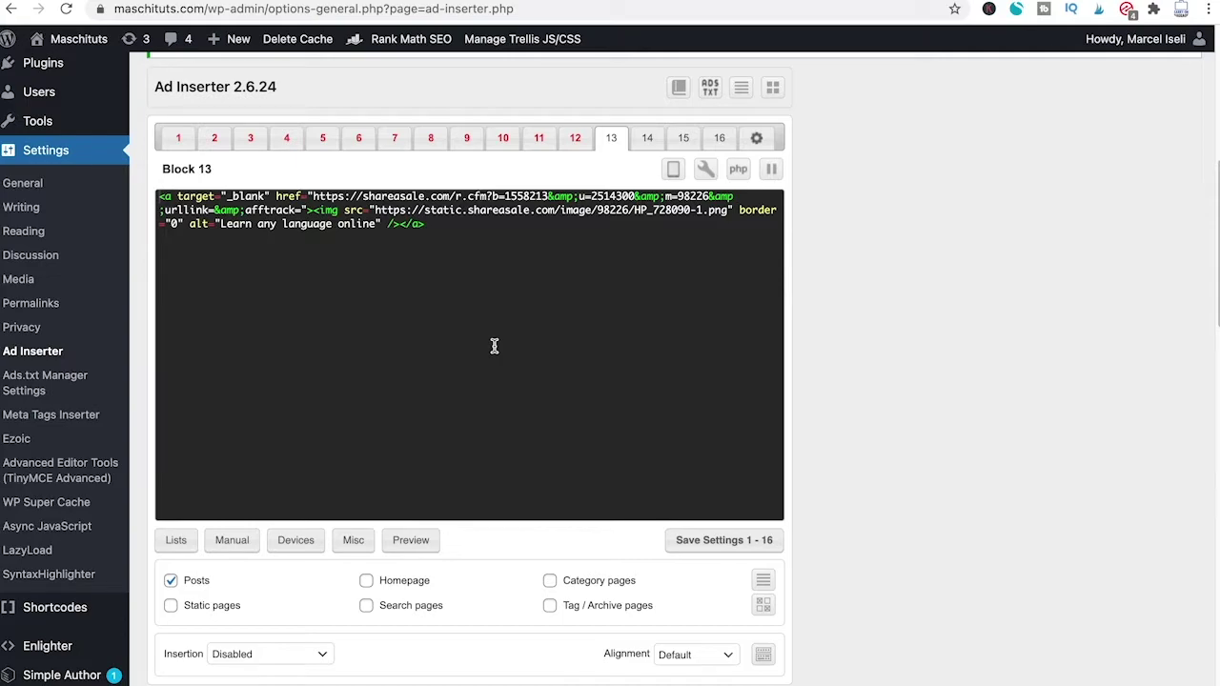
pyautogui.scroll(-1, 494, 346)
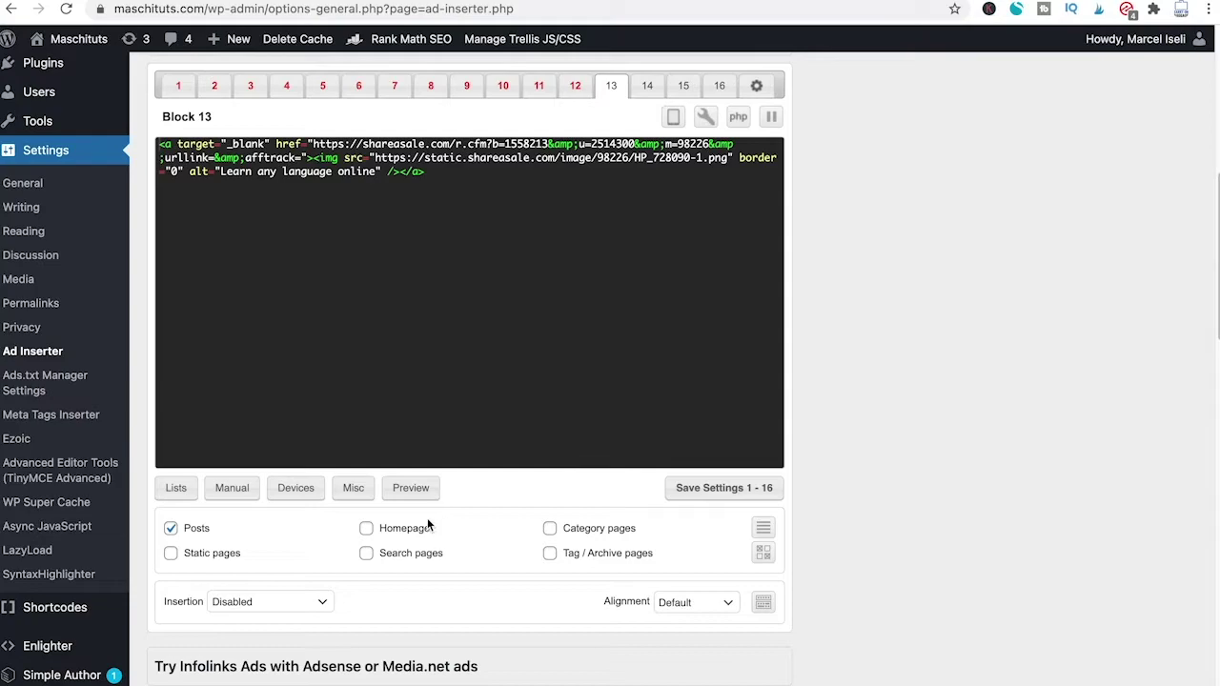
pyautogui.scroll(-1, 251, 500)
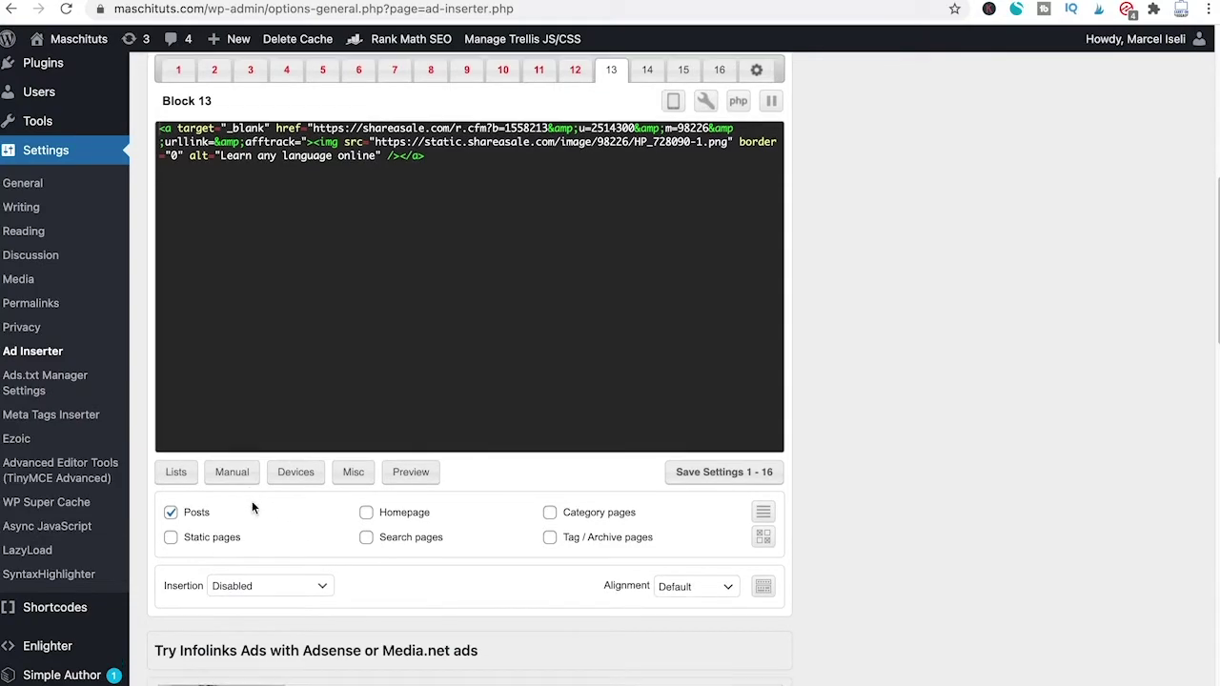
pyautogui.click(170, 511)
pyautogui.scroll(-1, 400, 472)
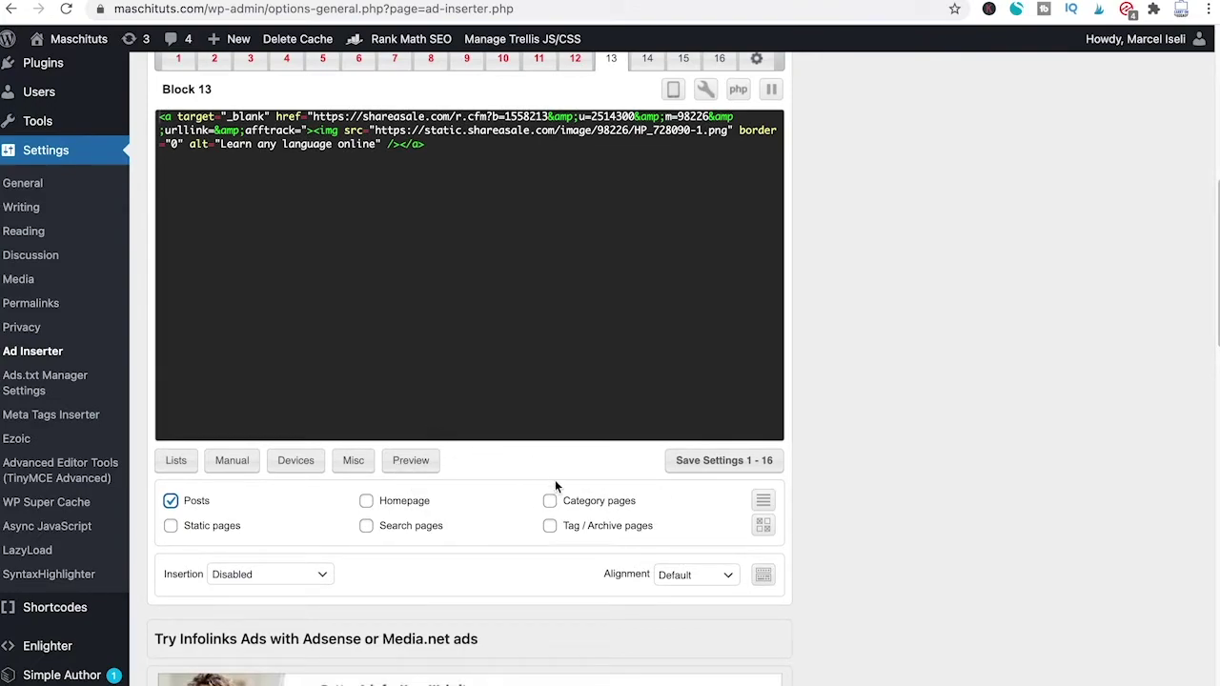
pyautogui.scroll(-1, 503, 469)
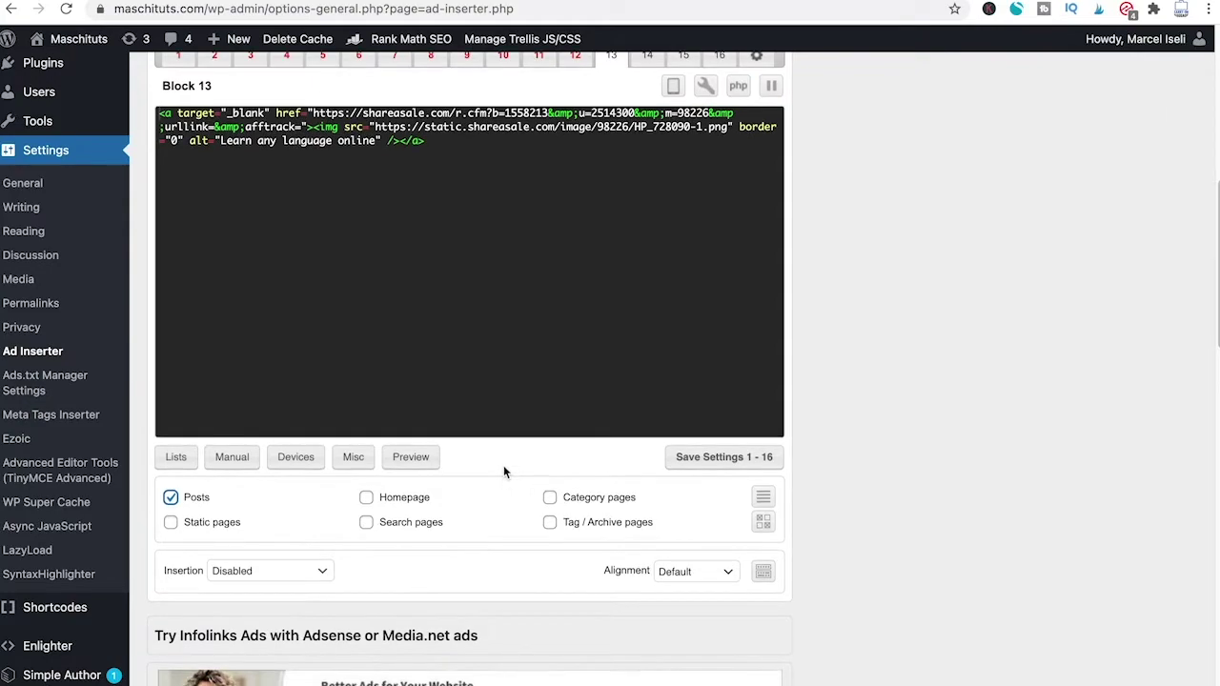
pyautogui.scroll(-1, 507, 467)
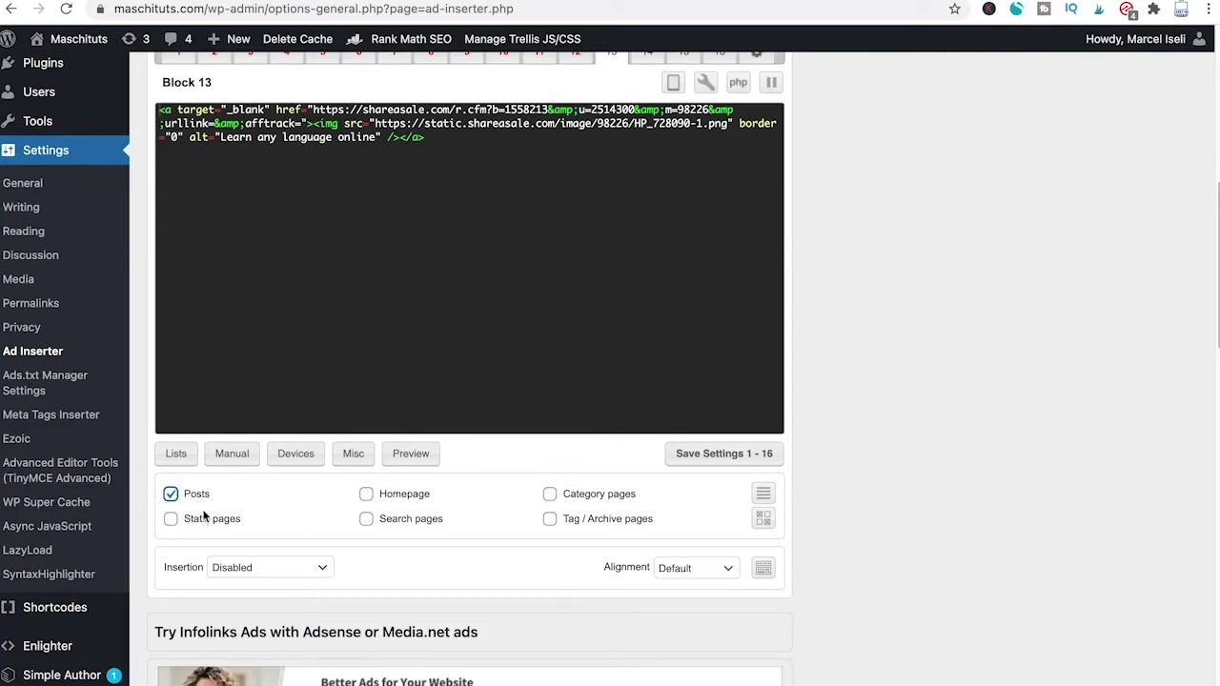
pyautogui.click(265, 574)
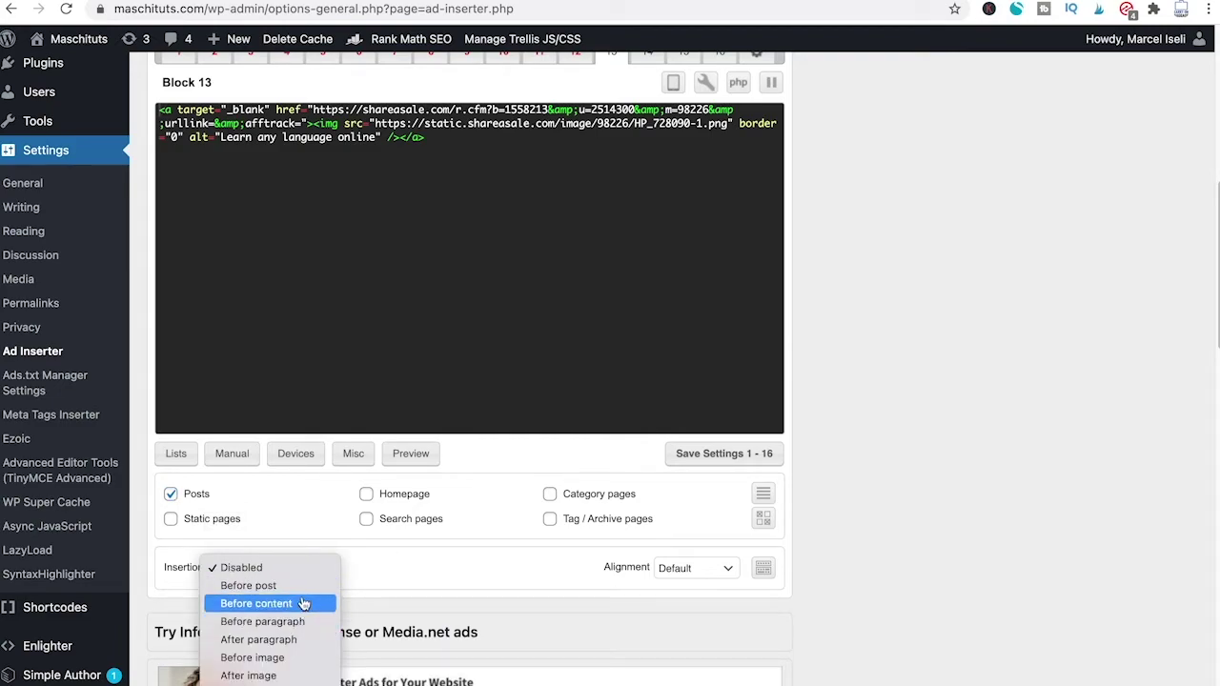
# - Set block 13 to After paragraph 10 with Center alignment, save, then view the live site
pyautogui.click(301, 648)
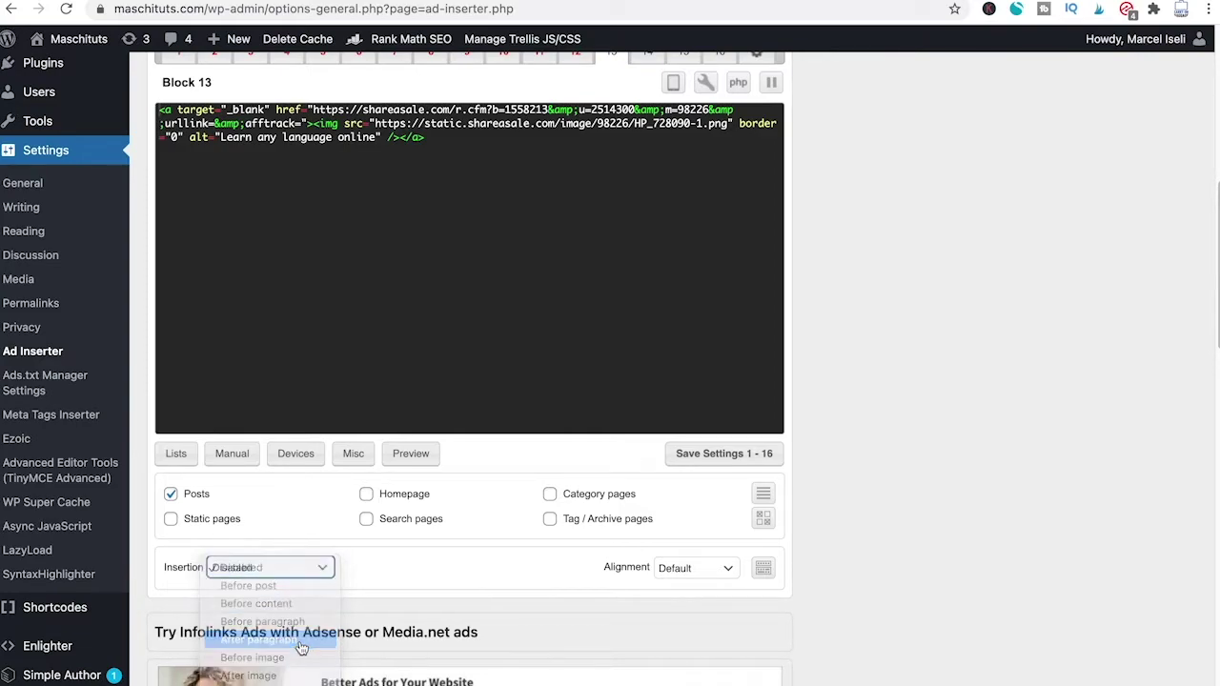
pyautogui.doubleClick(414, 569)
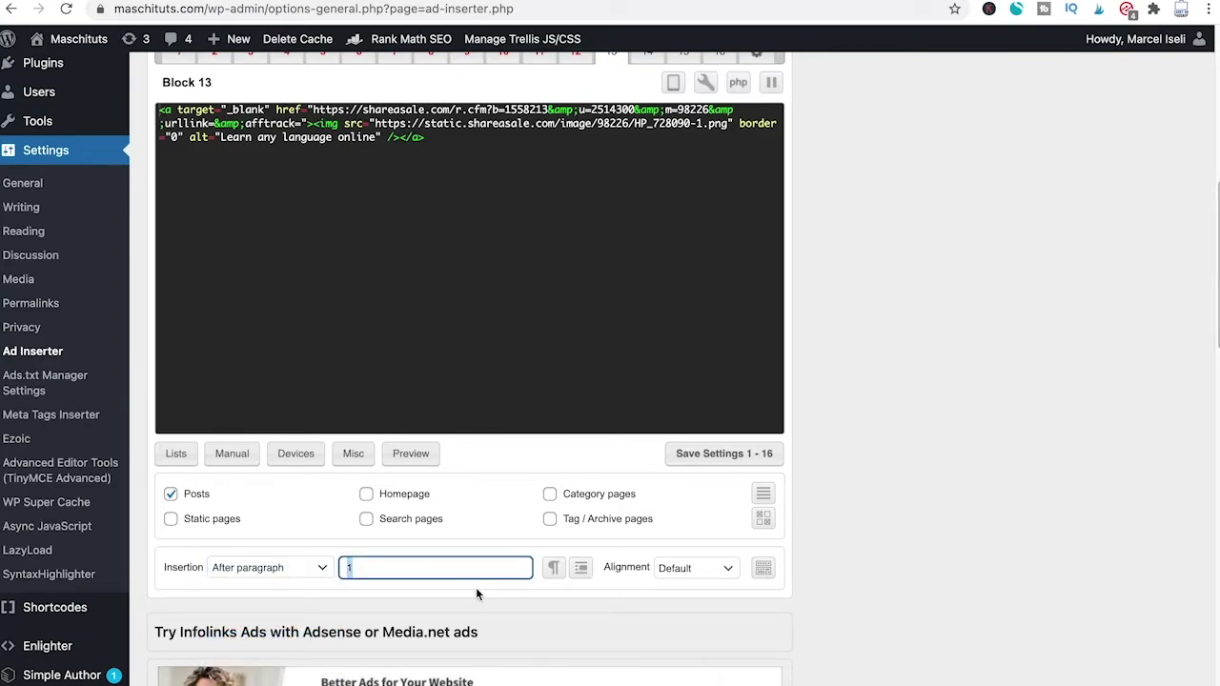
pyautogui.write('10')
pyautogui.click(710, 570)
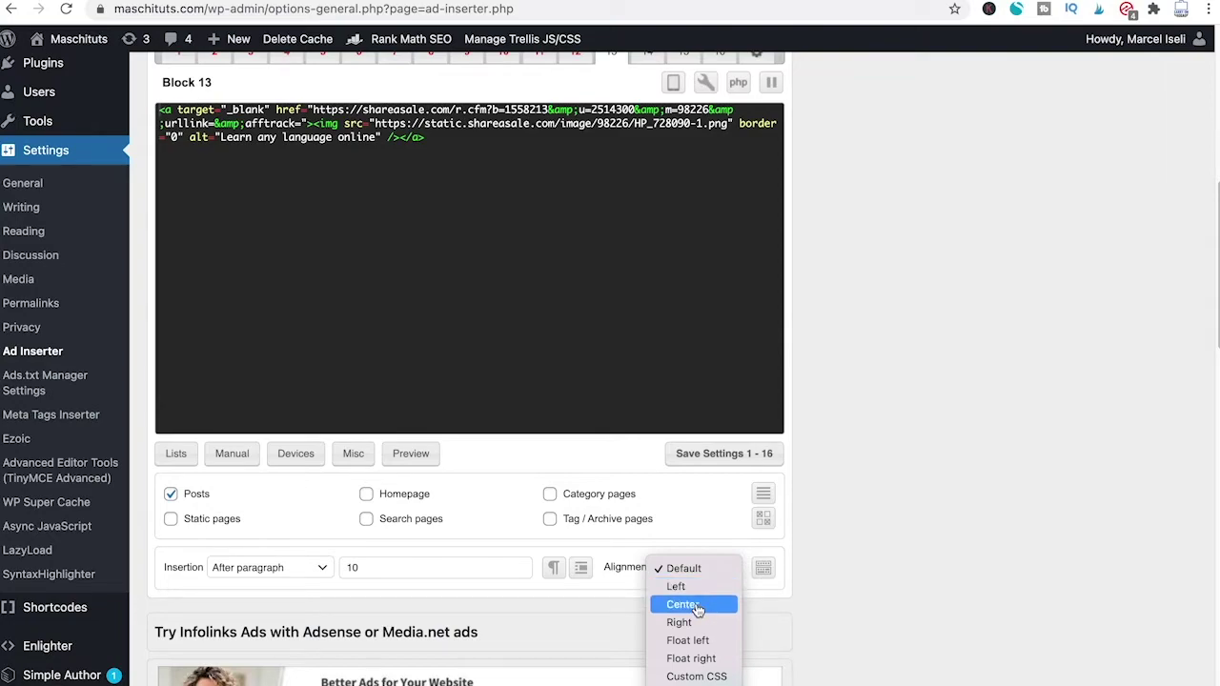
pyautogui.click(699, 606)
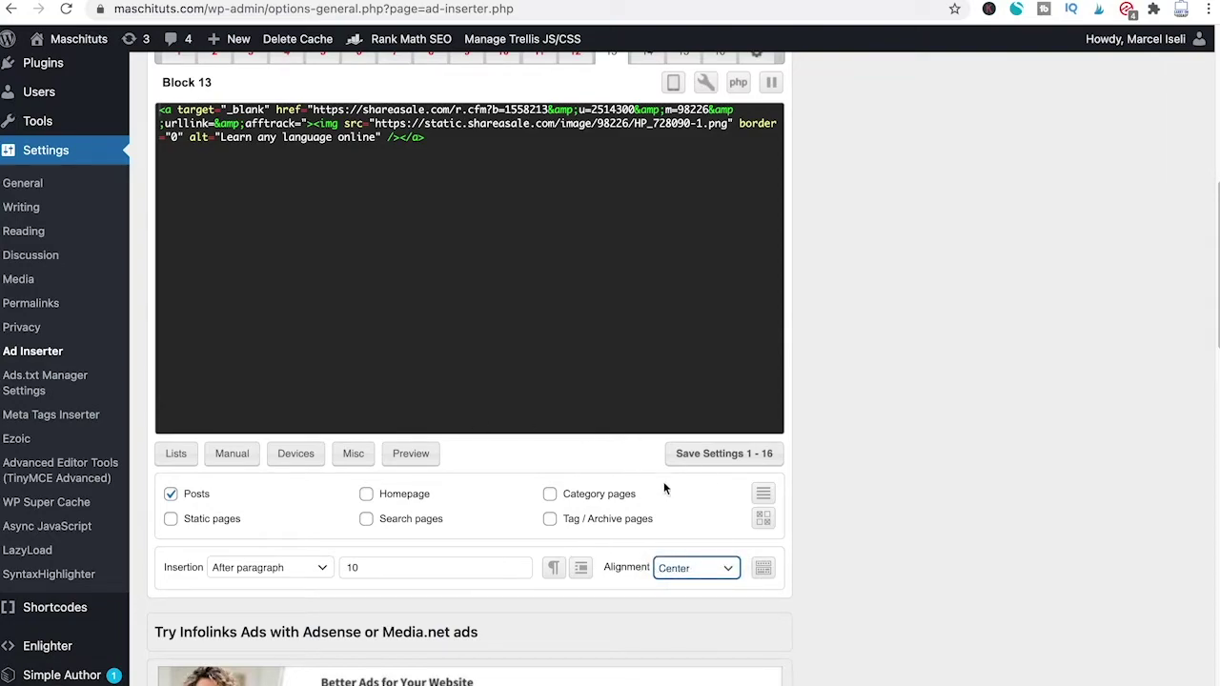
pyautogui.click(717, 462)
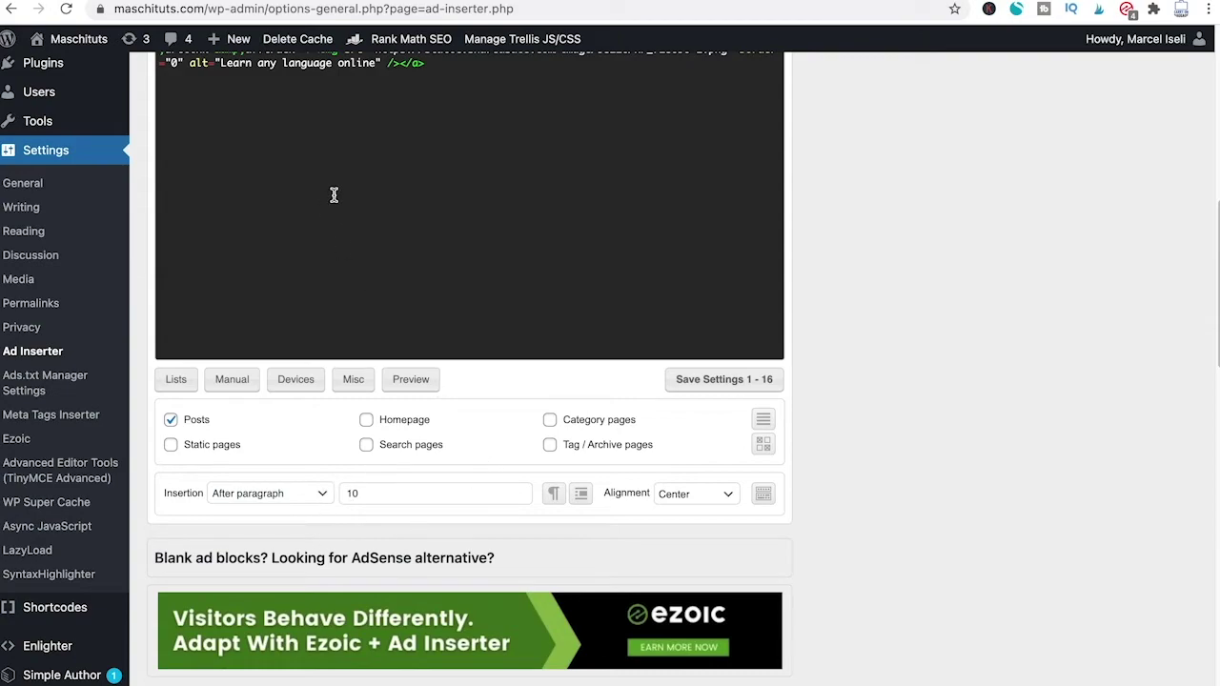
pyautogui.moveTo(78, 39)
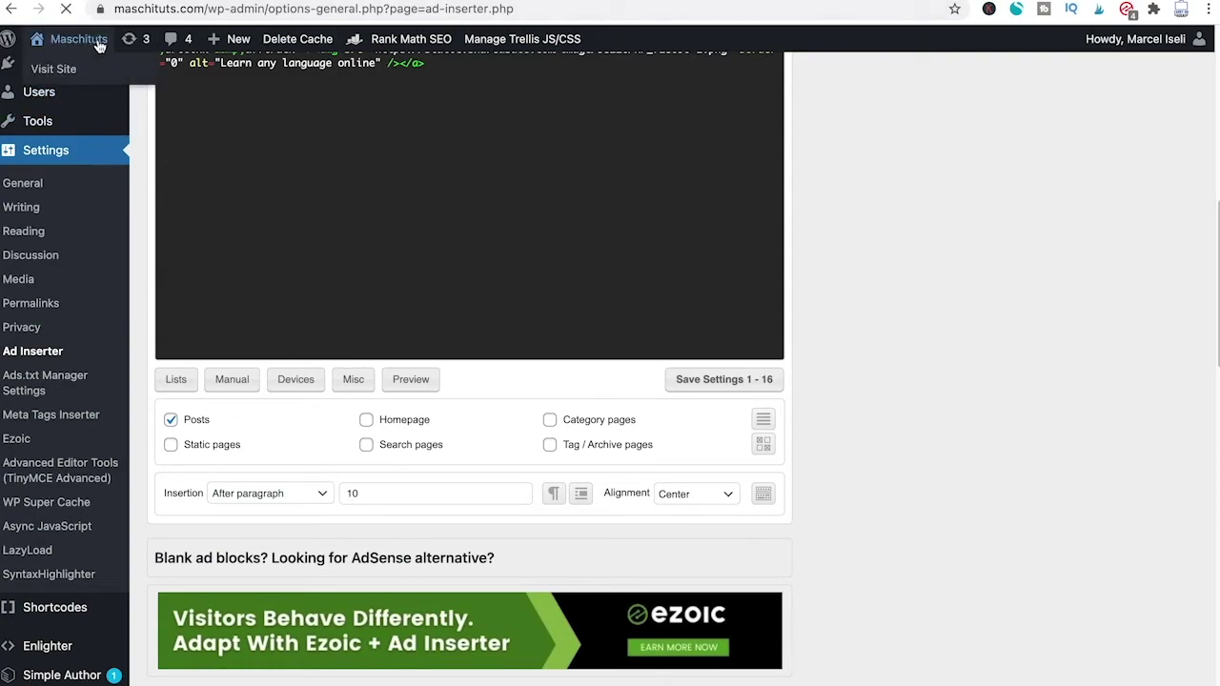
pyautogui.click(95, 40)
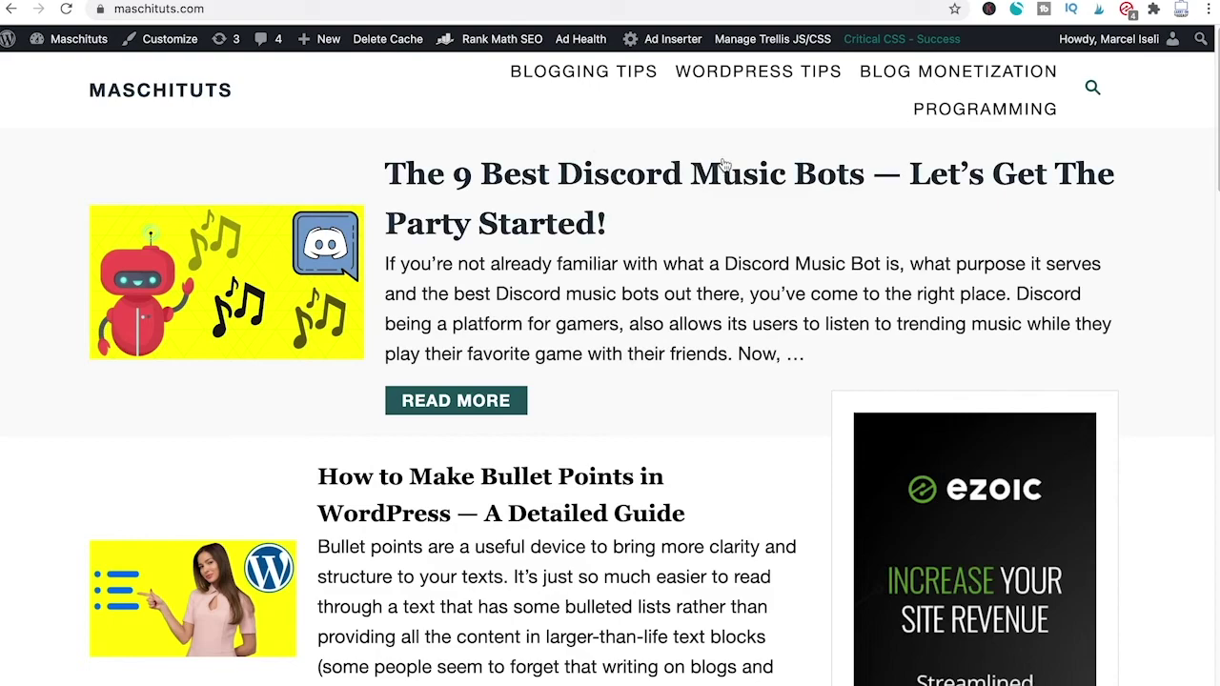
# - Open the Discord music bots post and scroll down to the centred Preply banner
pyautogui.click(619, 184)
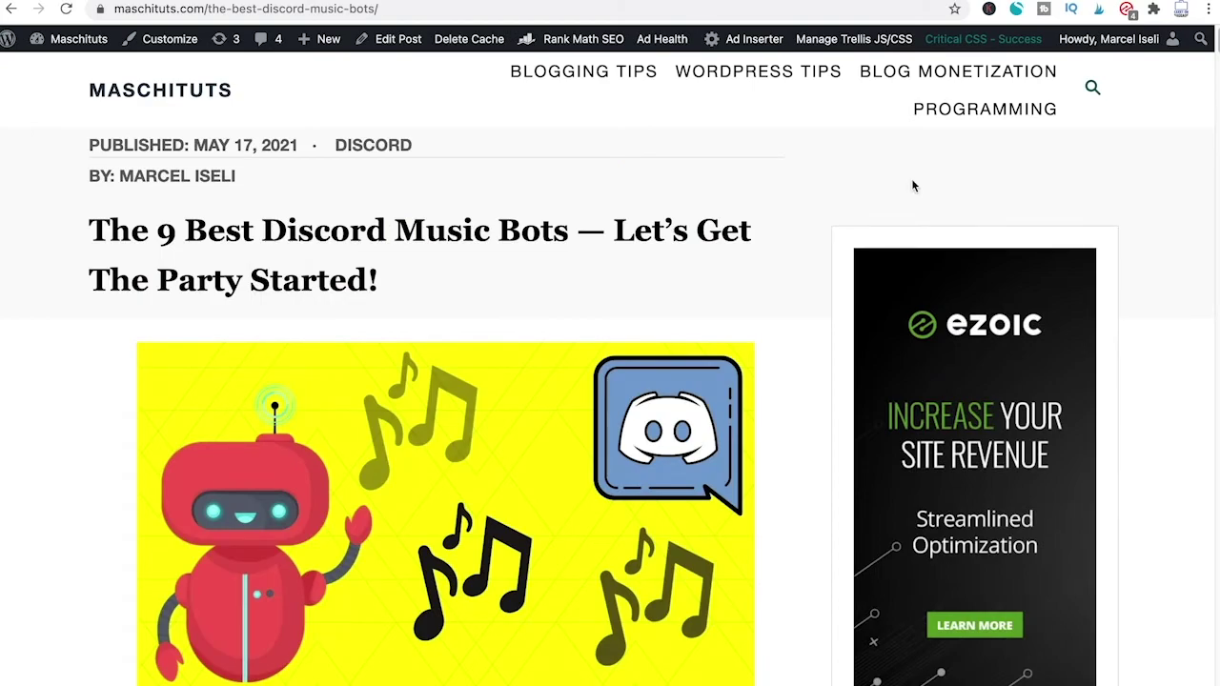
pyautogui.scroll(-2, 1216, 55)
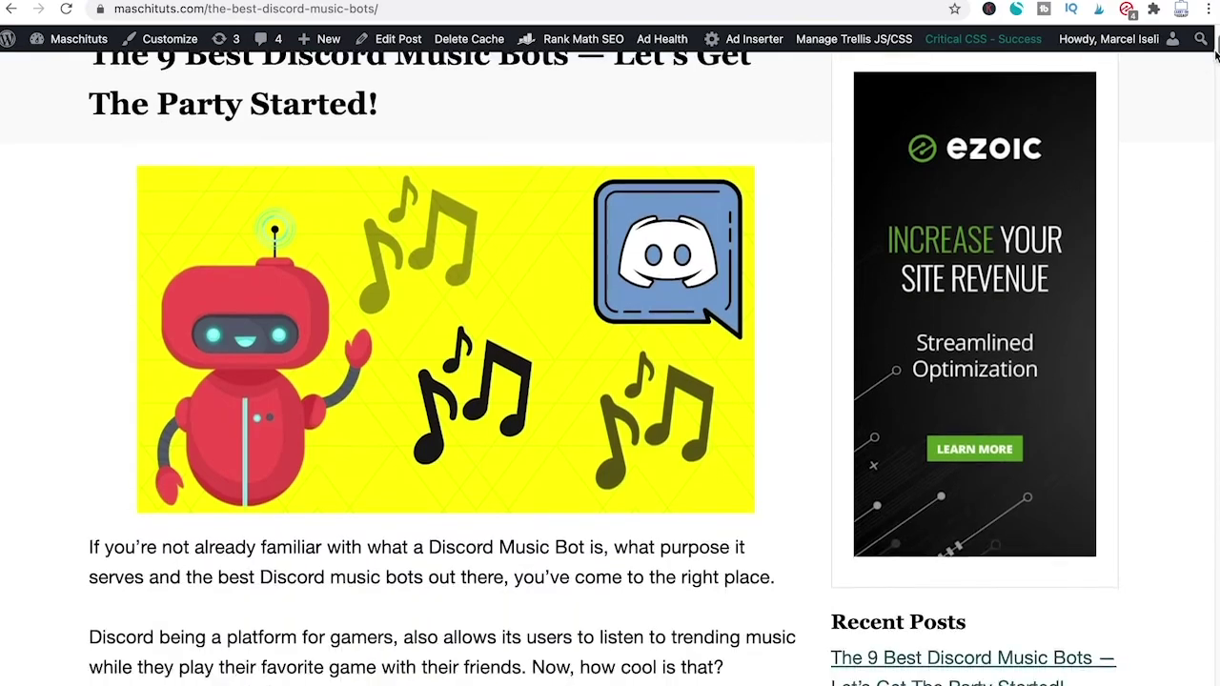
pyautogui.moveTo(1216, 55); pyautogui.dragTo(1214, 124)
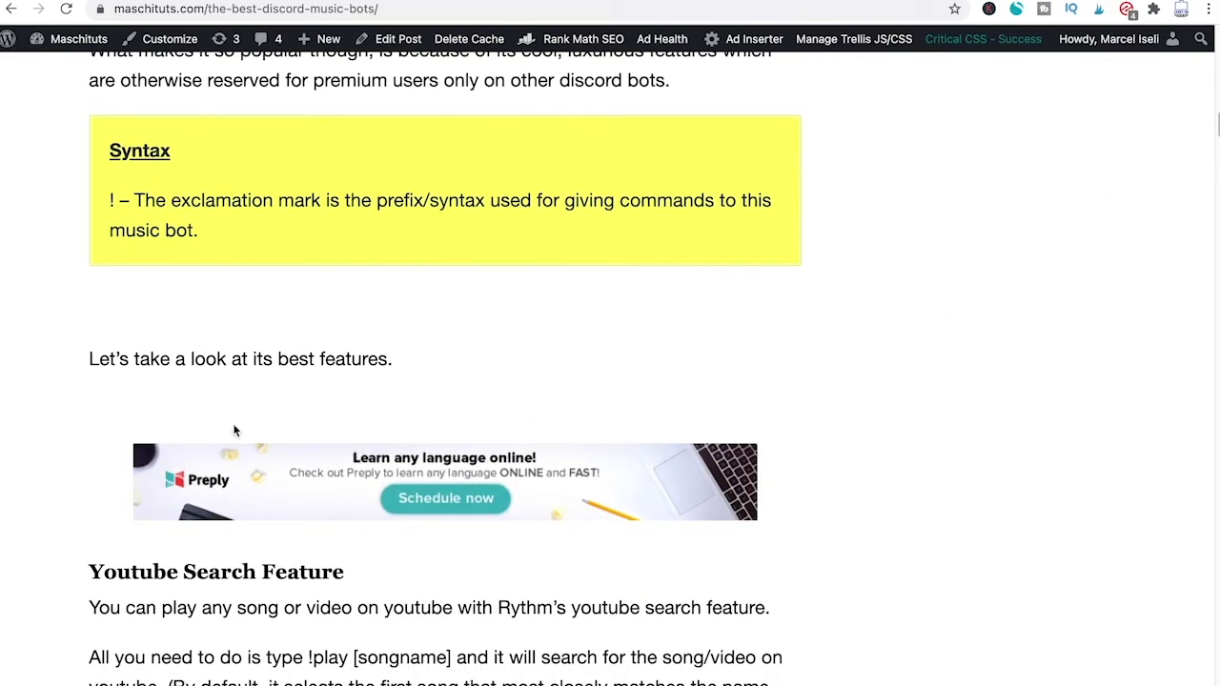